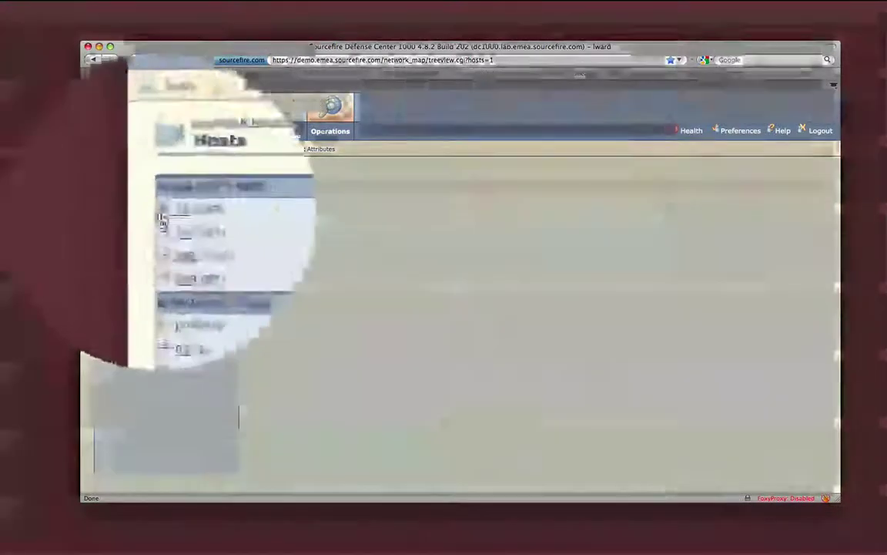
Expand the 10, 10.0 and 10.0.0 branches of the Hosts [IP] tree
click(97, 212)
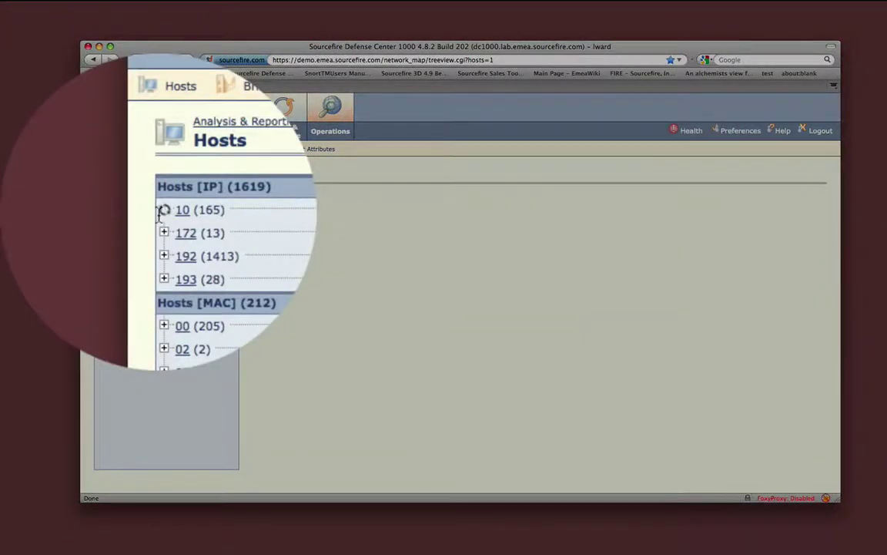
click(163, 223)
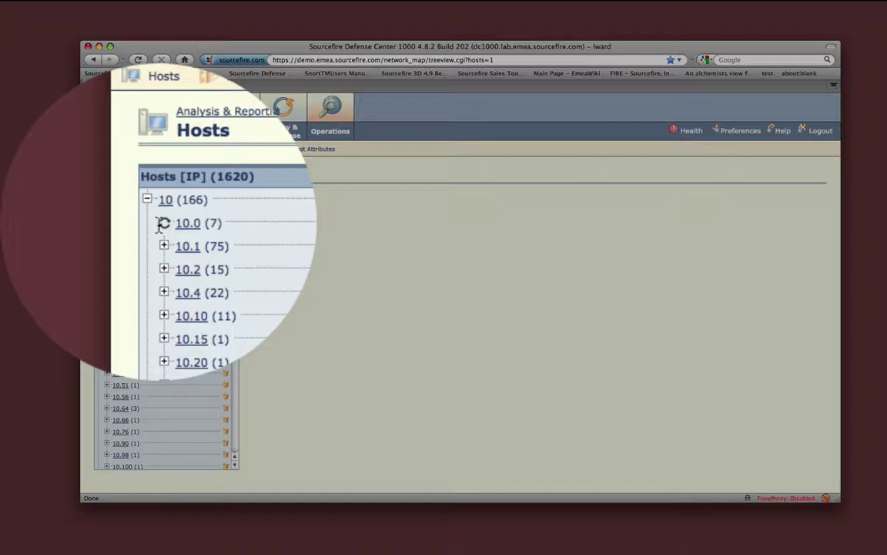
click(161, 235)
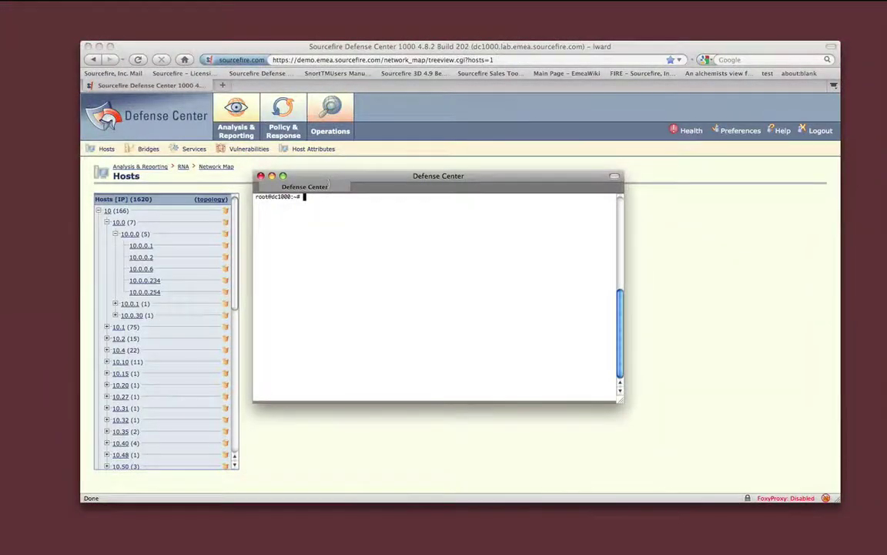
Run hippied.pl and add host 10.0.0.10 without a MAC address
text(./hi)
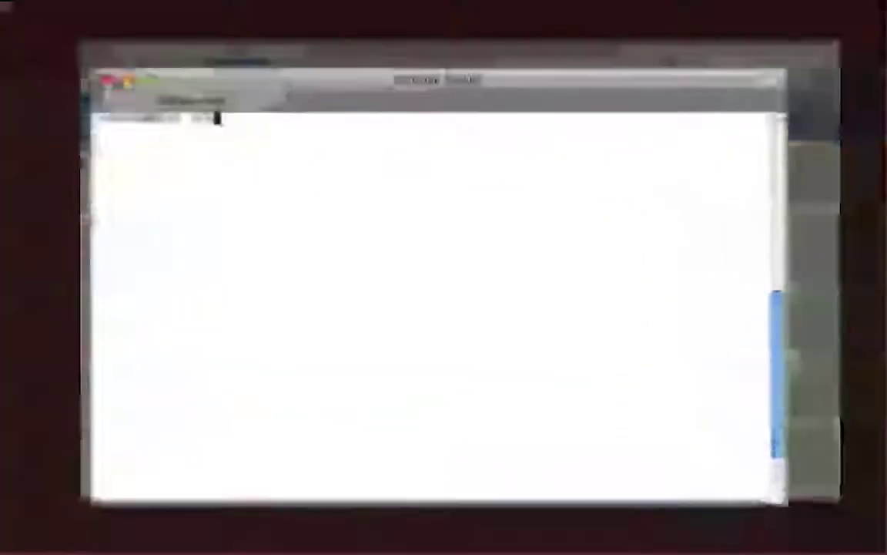
key(Tab)
key(Return)
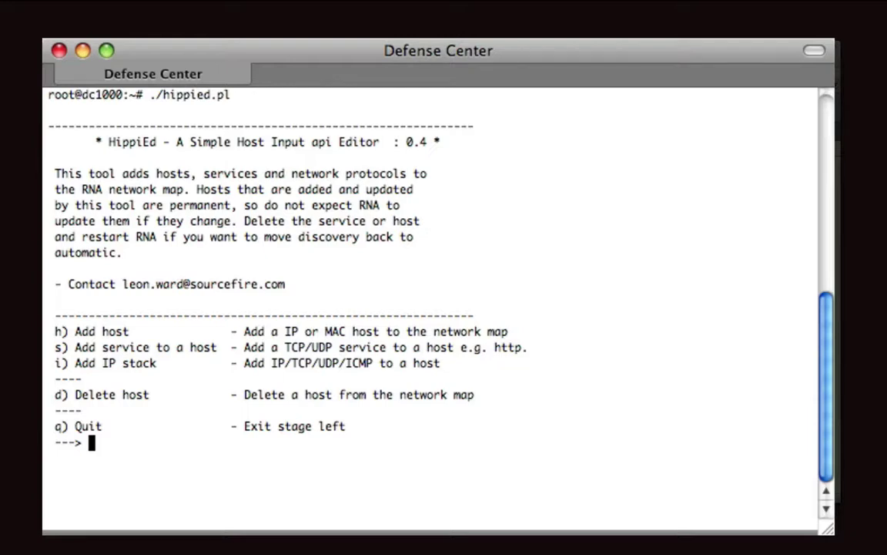
text(h)
key(Return)
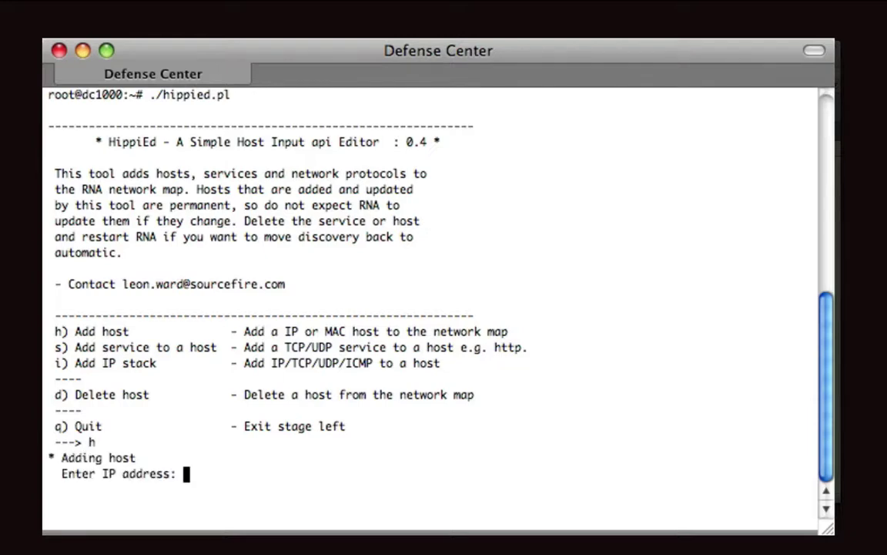
text(10.0.0.1)
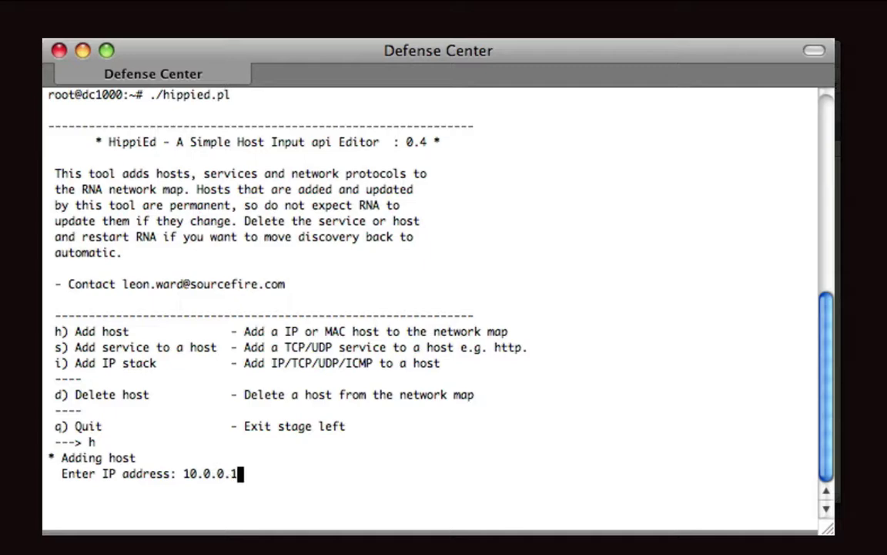
text(0)
key(Return)
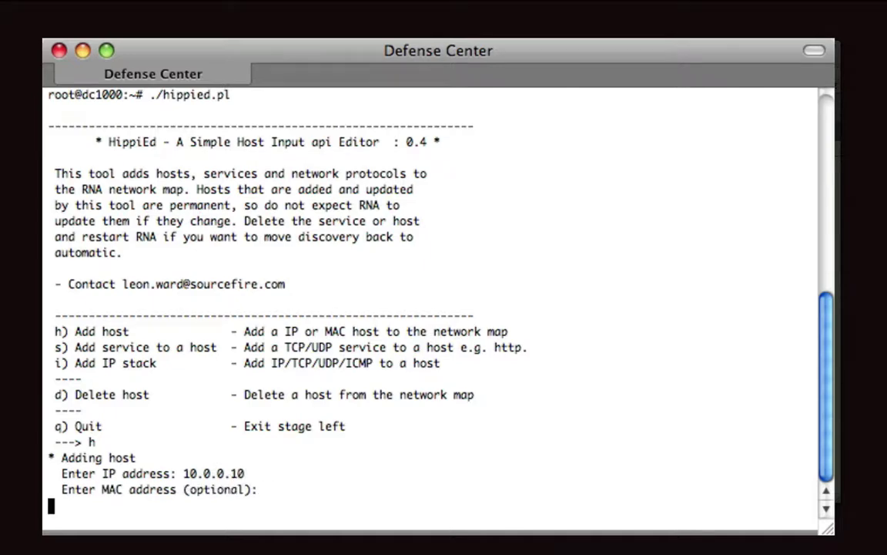
key(Return)
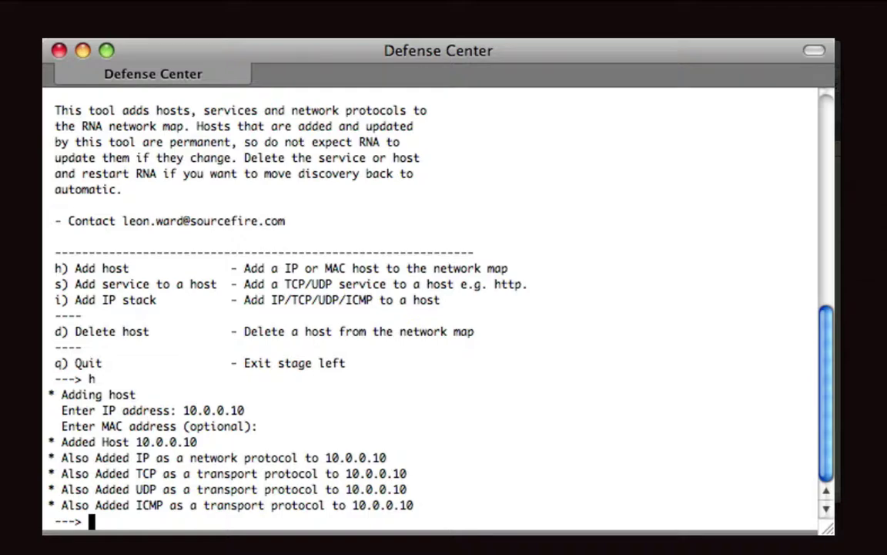
Choose the HippiEd service option and target host 10.0.0.10
text(s)
key(Return)
text(10.00)
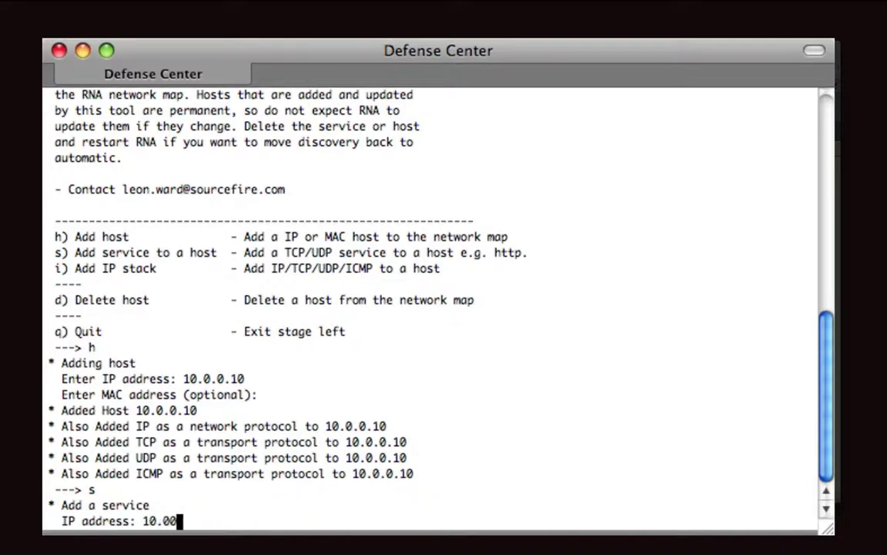
key(BackSpace)
text(.0.10)
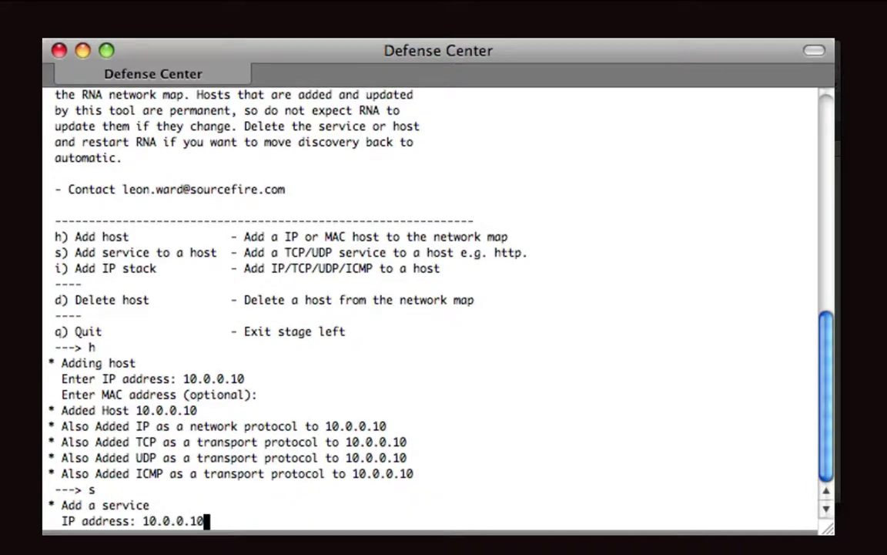
key(Return)
Define the service as tcp on port 31337, named ircd
text(r)
text(cp/udp) : tcp)
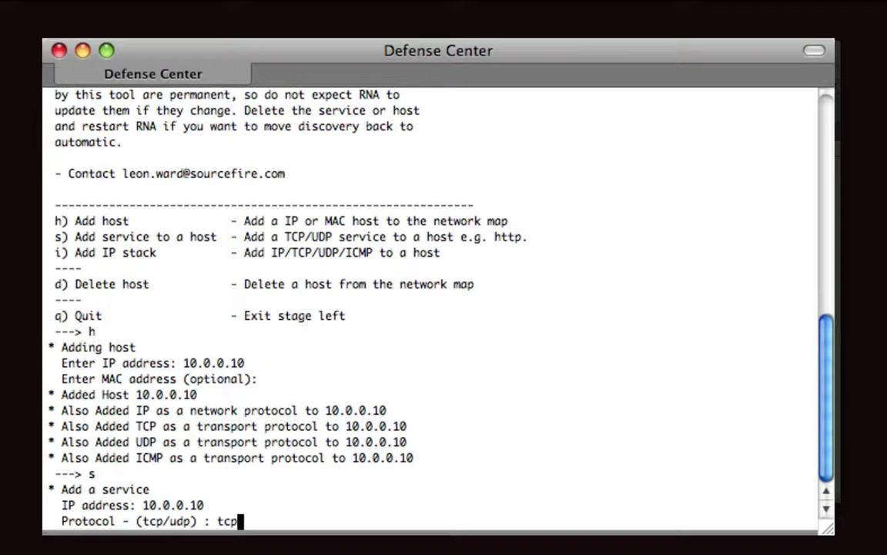
key(Return)
text(80)
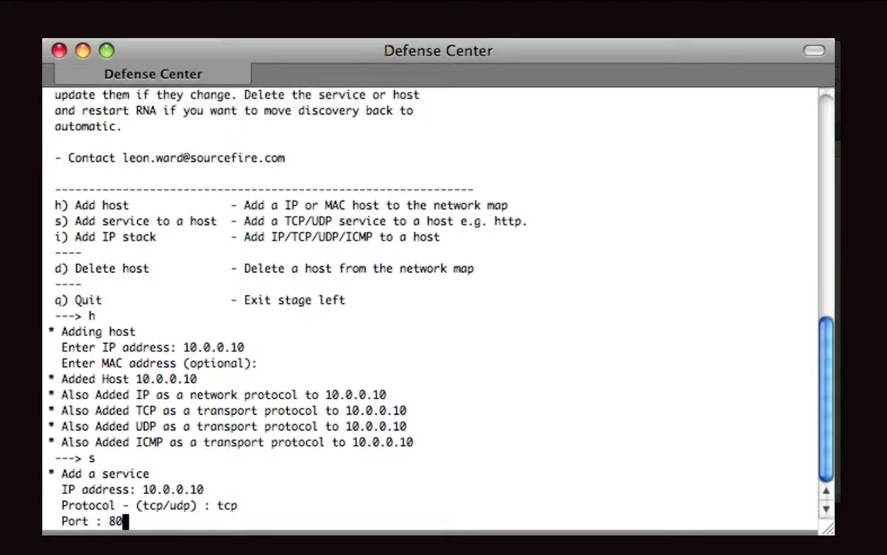
key(BackSpace)
key(BackSpace)
text(3133)
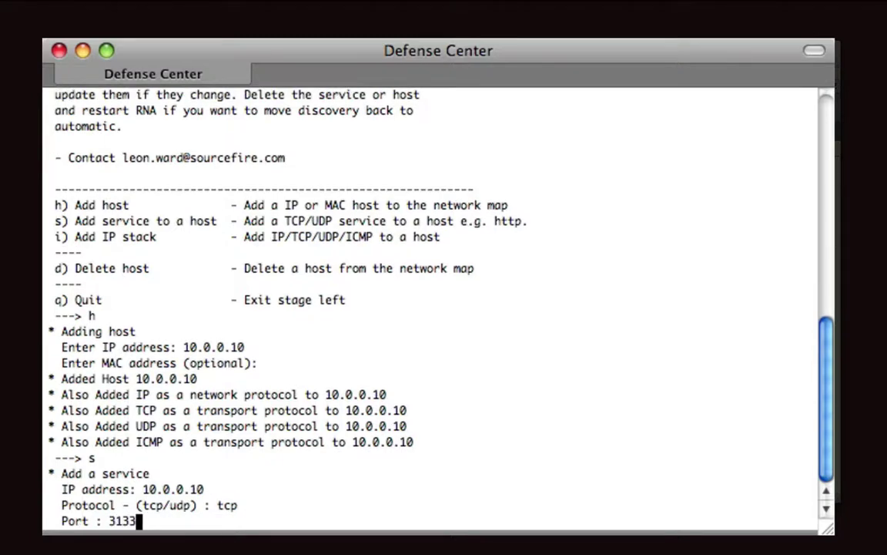
text(7)
key(Return)
text(i)
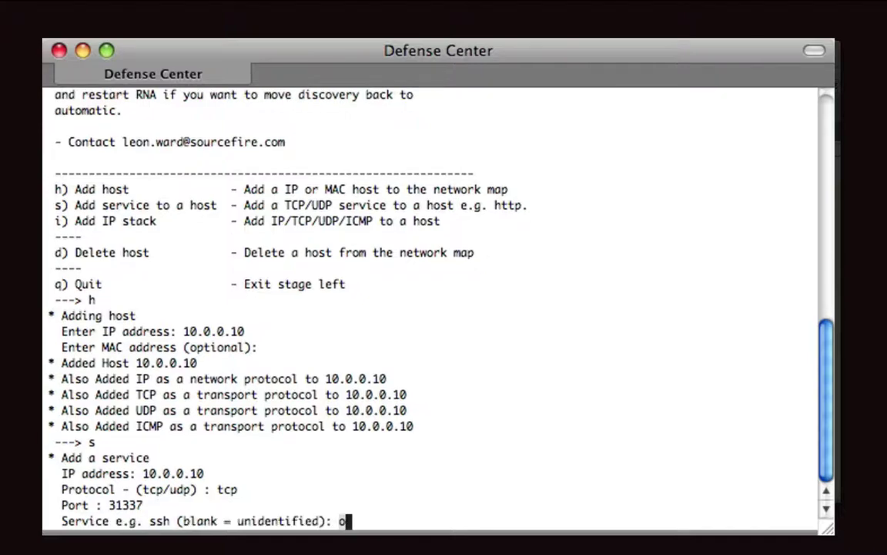
text(rcd)
key(Return)
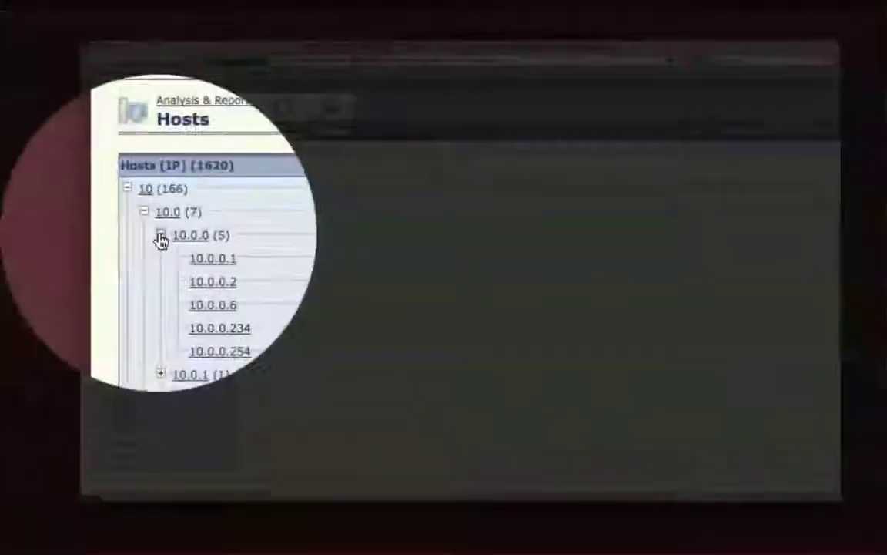
Collapse the 10.0.0 subnet branch in the host tree
click(160, 239)
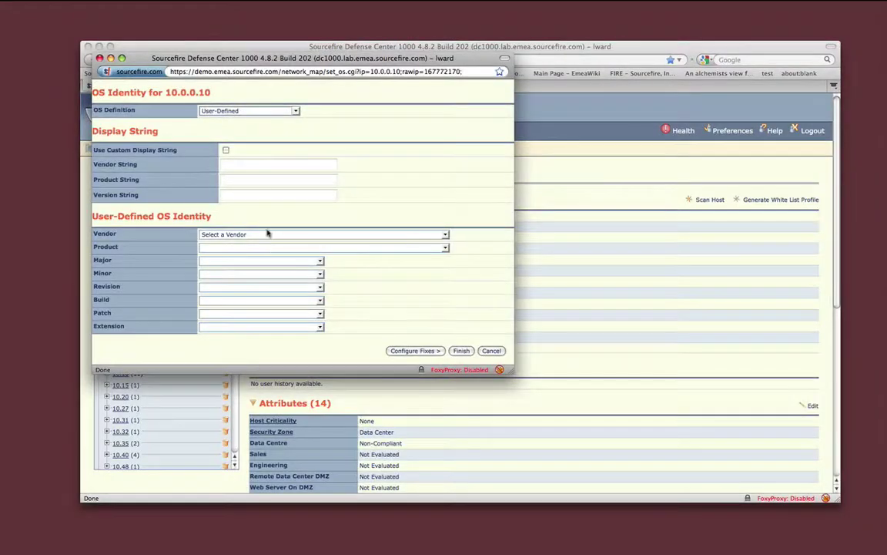
Set a user-defined OS of Microsoft, Corp. Windows Server 2003 for host 10.0.0.10
click(267, 233)
key(m)
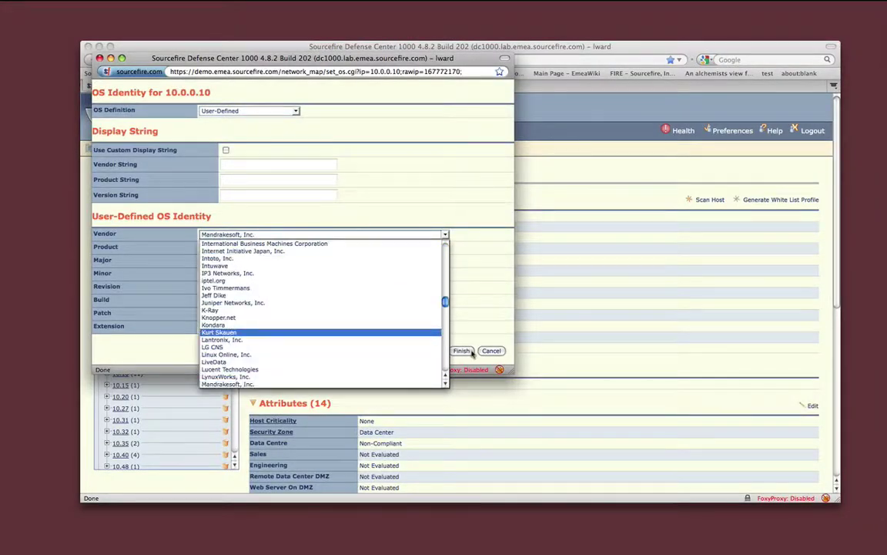
drag(446, 303, 446, 314)
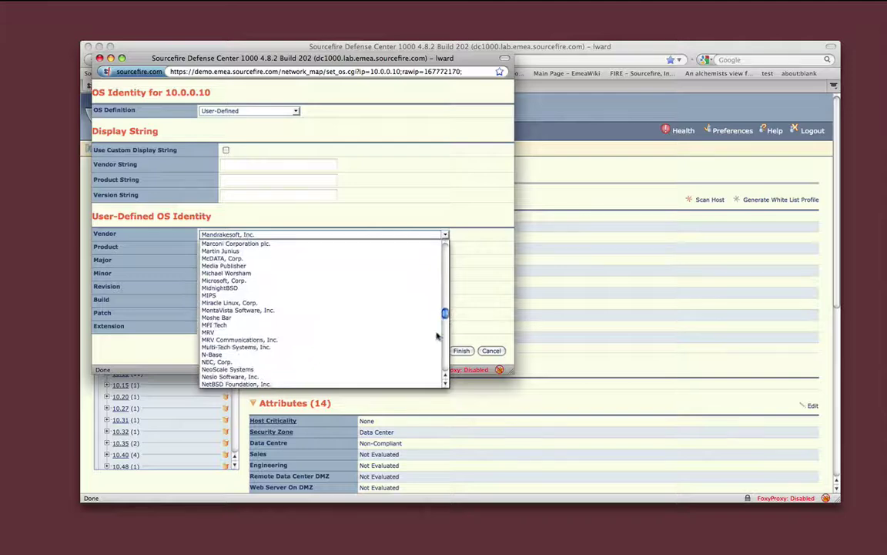
click(274, 280)
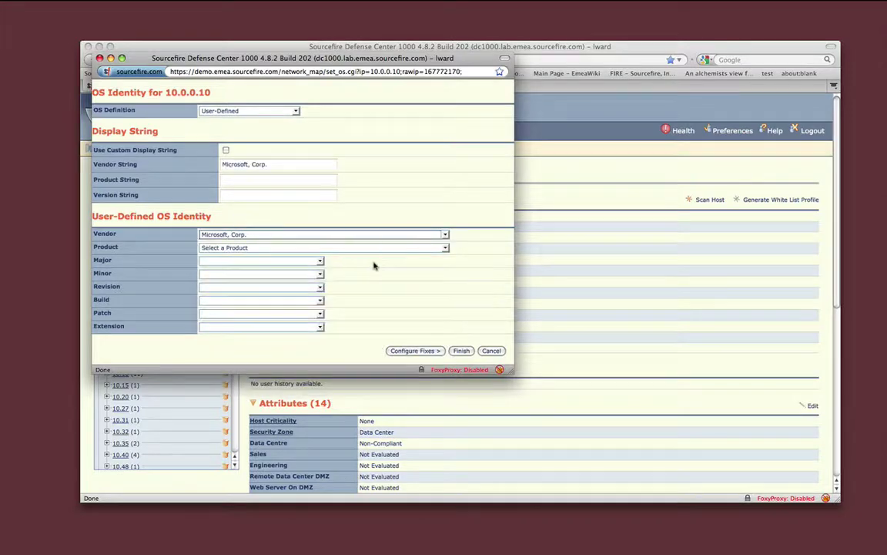
click(423, 248)
scroll(424, 308, down, 5)
scroll(423, 308, down, 5)
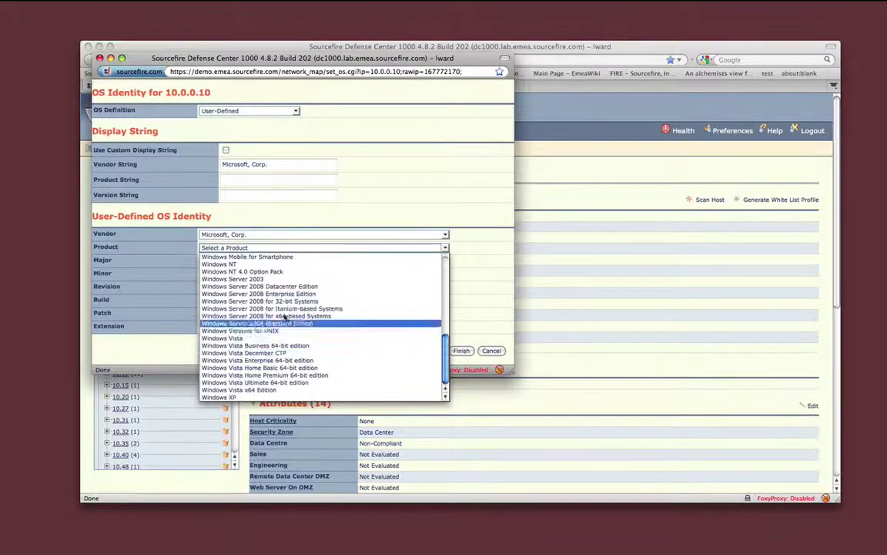
click(232, 278)
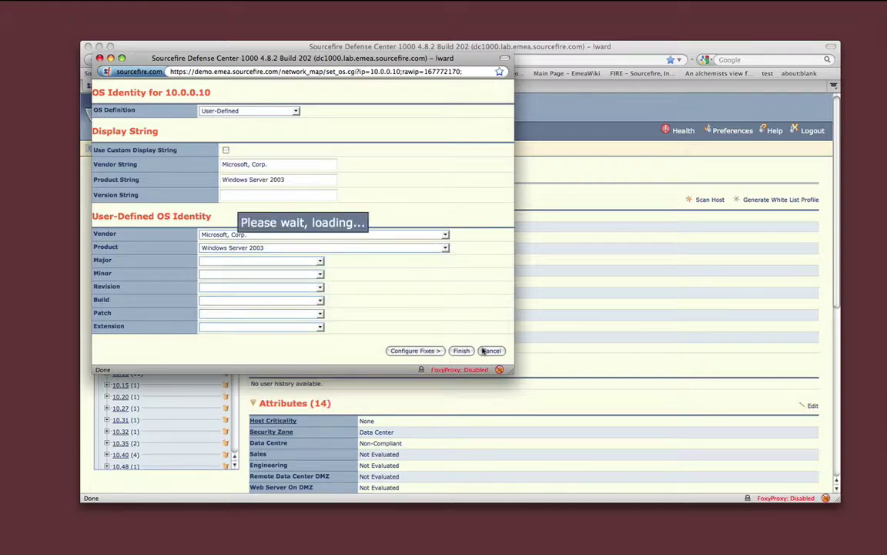
click(408, 352)
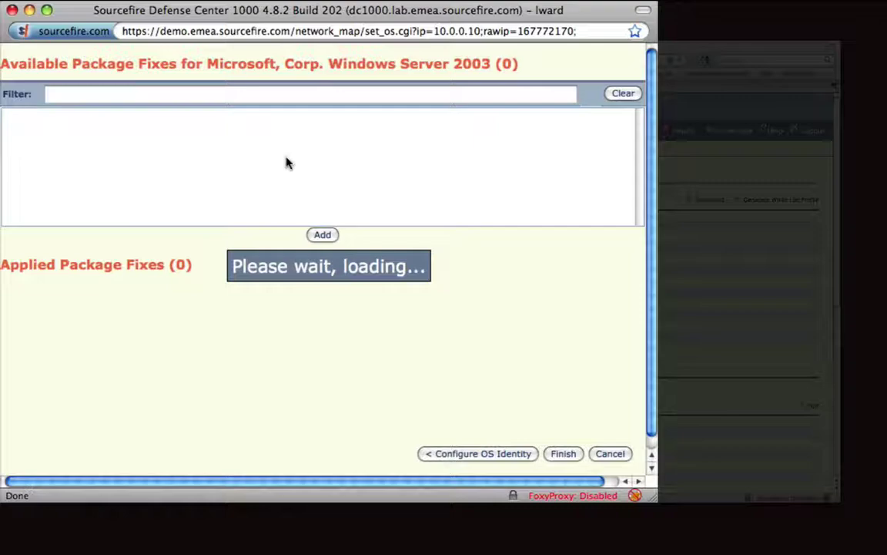
Add five Windows Server 2003 package fixes and save the OS identity
drag(355, 159, 328, 206)
click(322, 235)
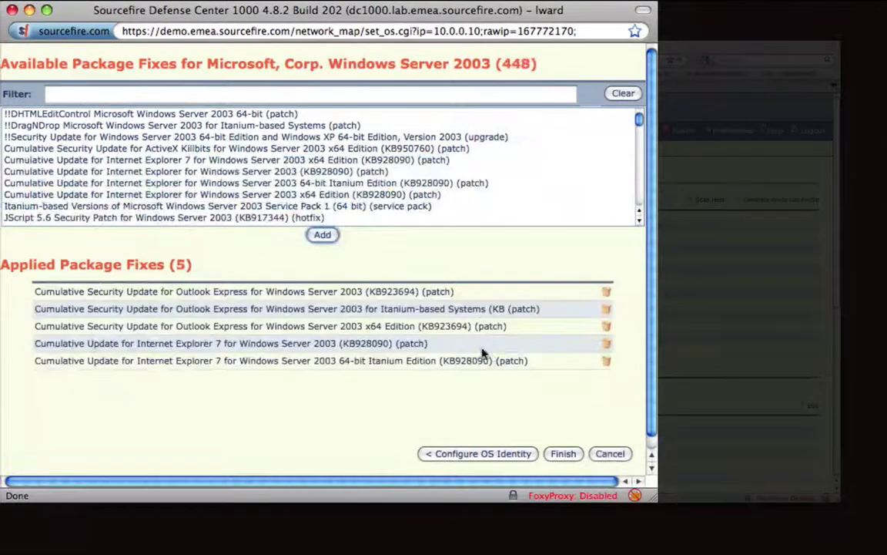
click(569, 454)
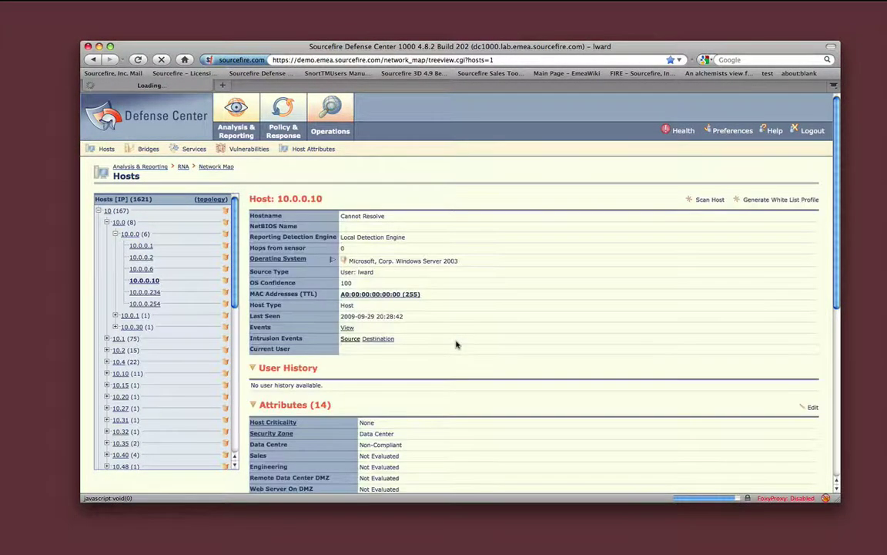
Expand the Operating System fixes and the list of 318 RNA vulnerabilities
click(331, 259)
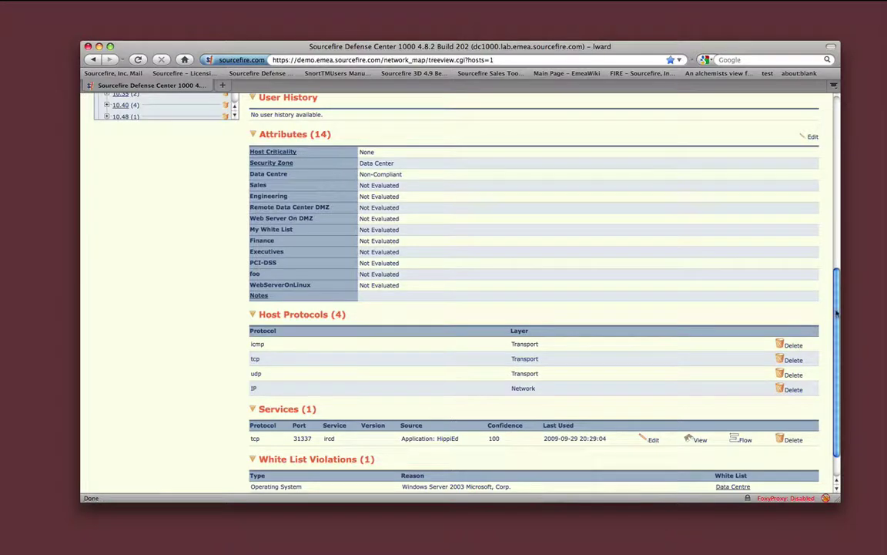
scroll(755, 283, down, 2)
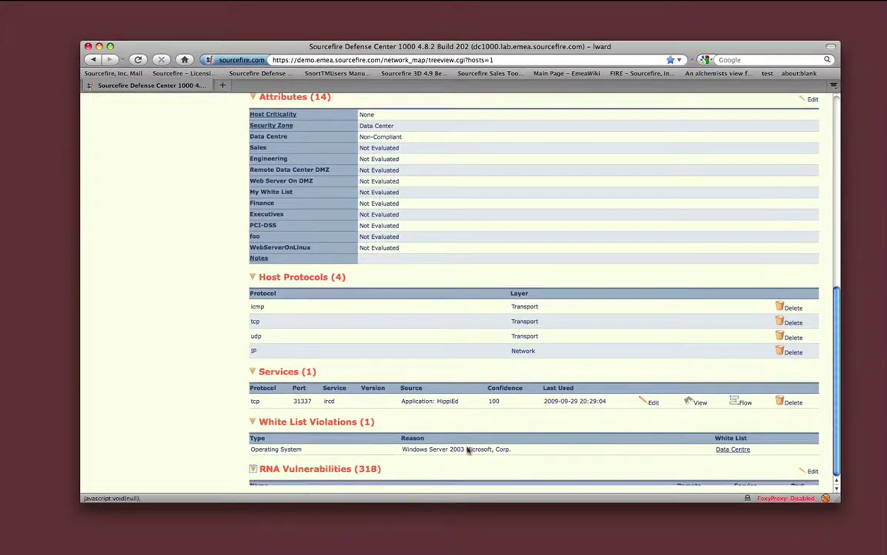
click(346, 469)
scroll(845, 166, down, 5)
scroll(845, 165, down, 10)
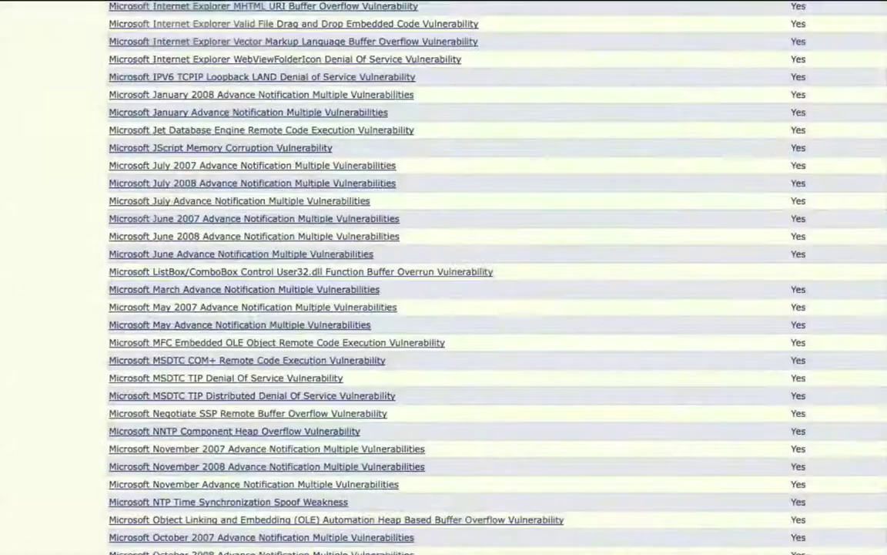